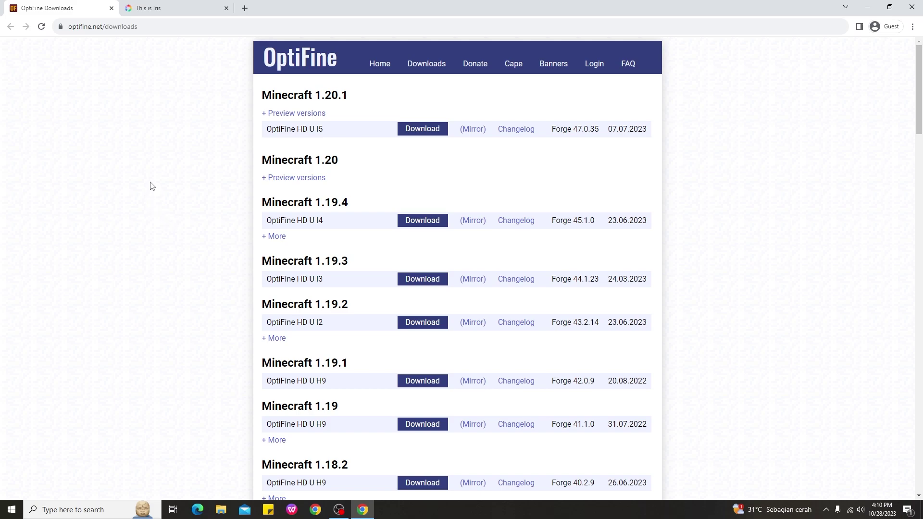
# Download the universal Iris installer jar from the Iris Shaders site and launch it.
pyautogui.click(193, 7)
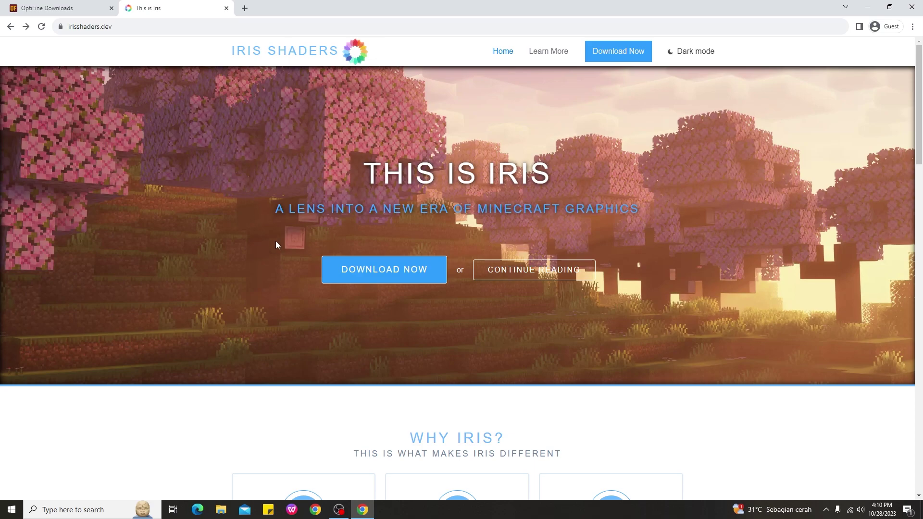
pyautogui.click(382, 273)
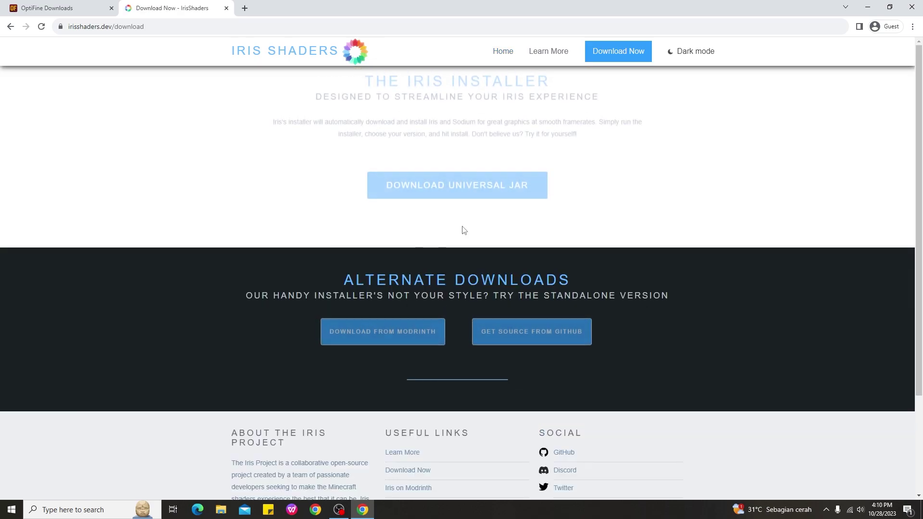
pyautogui.click(472, 202)
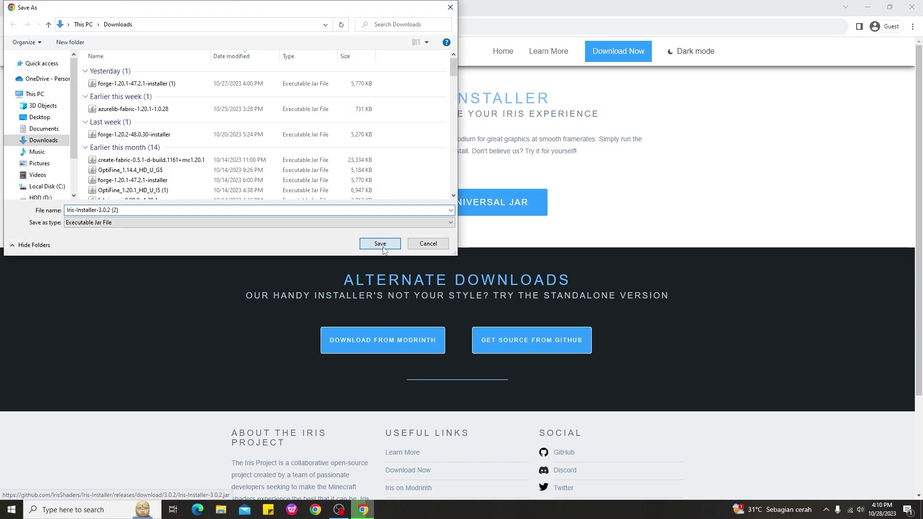
pyautogui.click(380, 243)
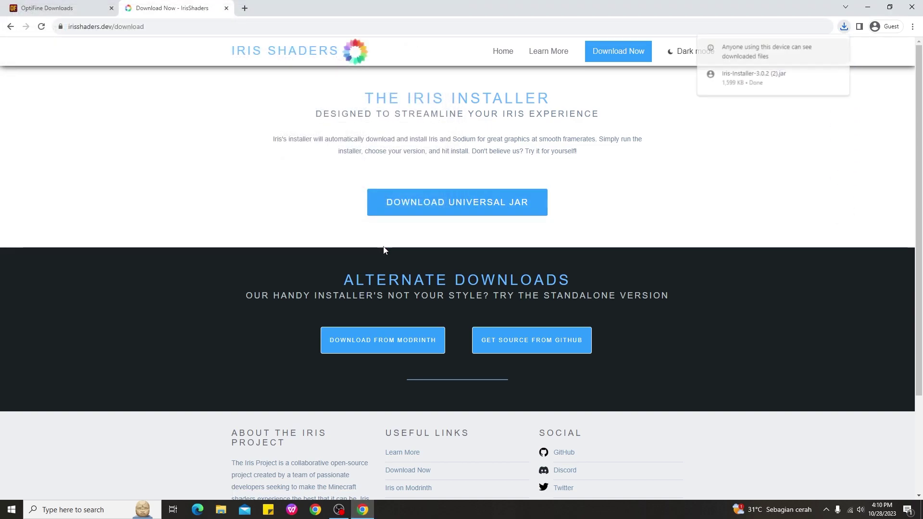
pyautogui.click(751, 77)
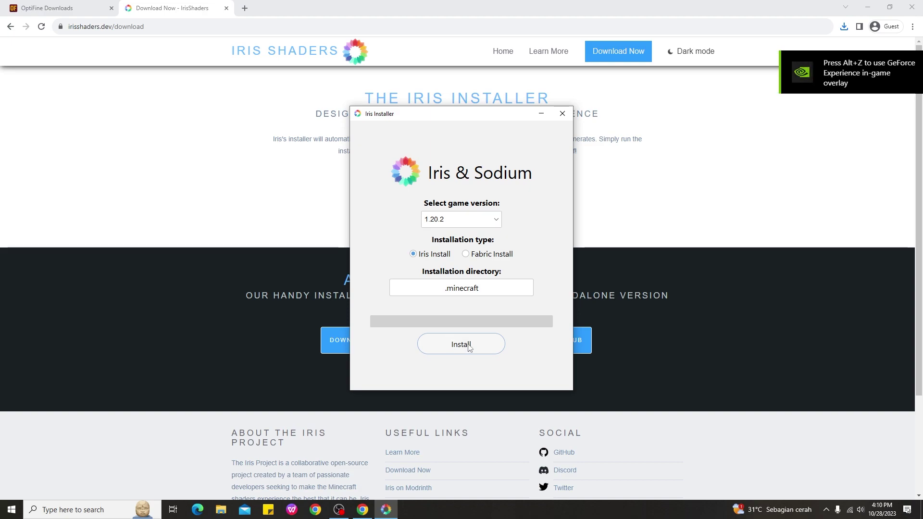
# Install Iris and Sodium for Minecraft 1.20.2, close the installer, and start a new browser tab.
pyautogui.click(499, 341)
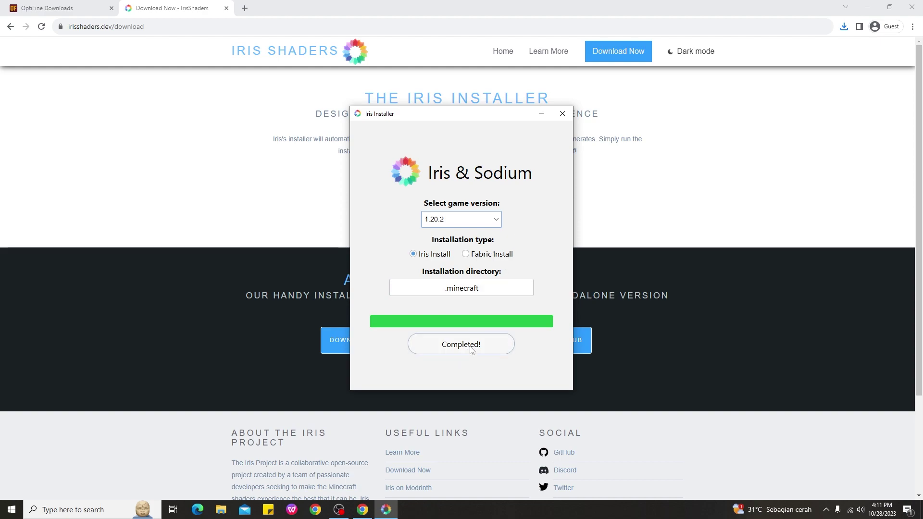
pyautogui.click(562, 114)
pyautogui.click(244, 8)
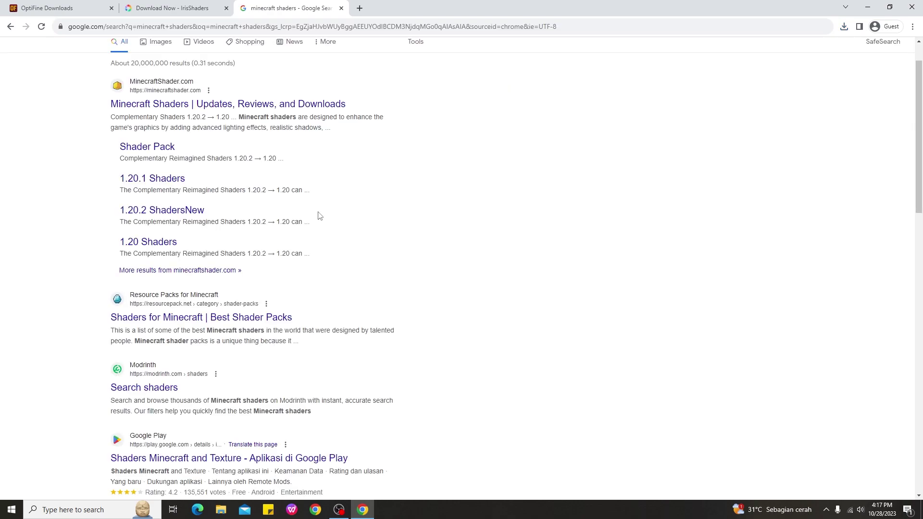
# Open the CurseForge result from Google and browse the Shaders category.
pyautogui.scroll(1, 289, 216)
pyautogui.scroll(-5, 149, 229)
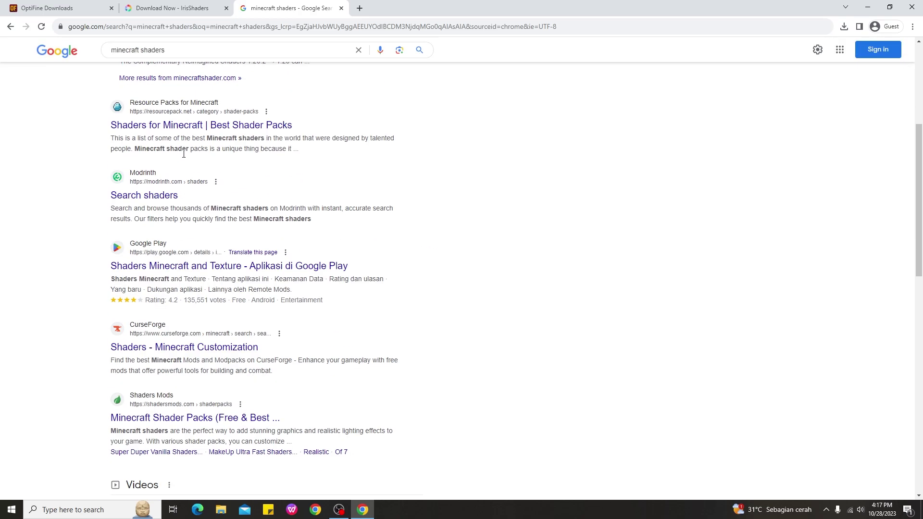
pyautogui.click(168, 350)
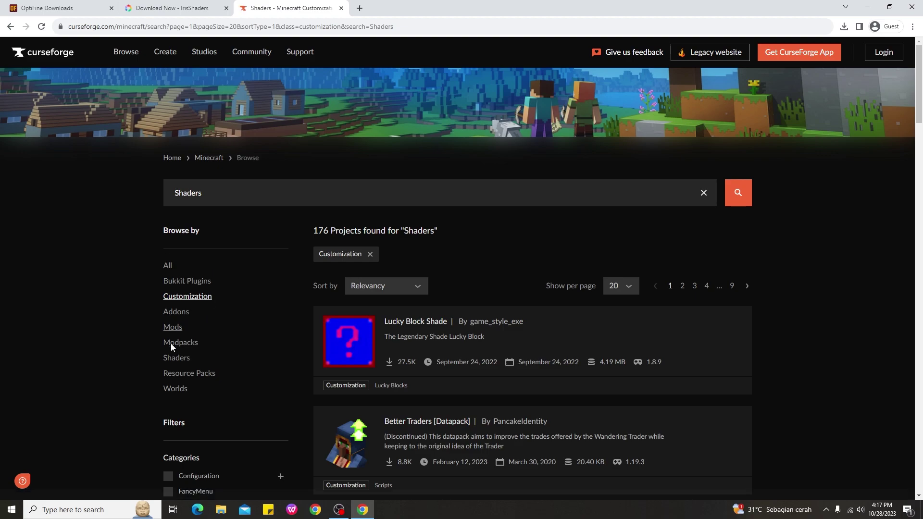
pyautogui.click(178, 359)
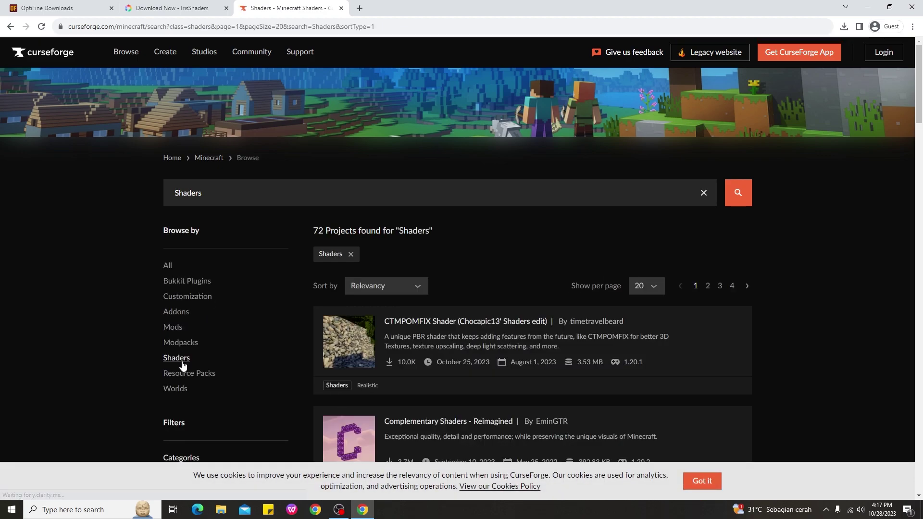
pyautogui.scroll(-1, 337, 337)
pyautogui.scroll(-3, 367, 352)
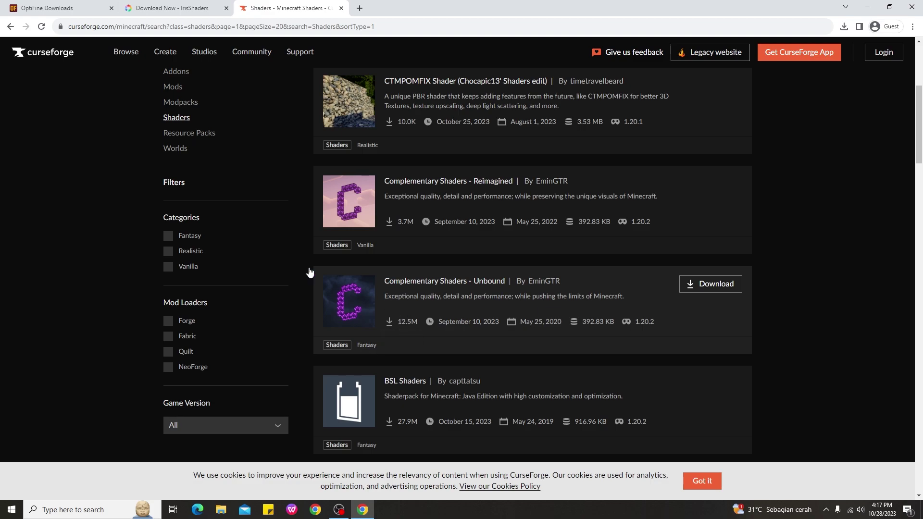
pyautogui.scroll(4, 221, 242)
pyautogui.scroll(-4, 221, 242)
pyautogui.scroll(-4, 221, 245)
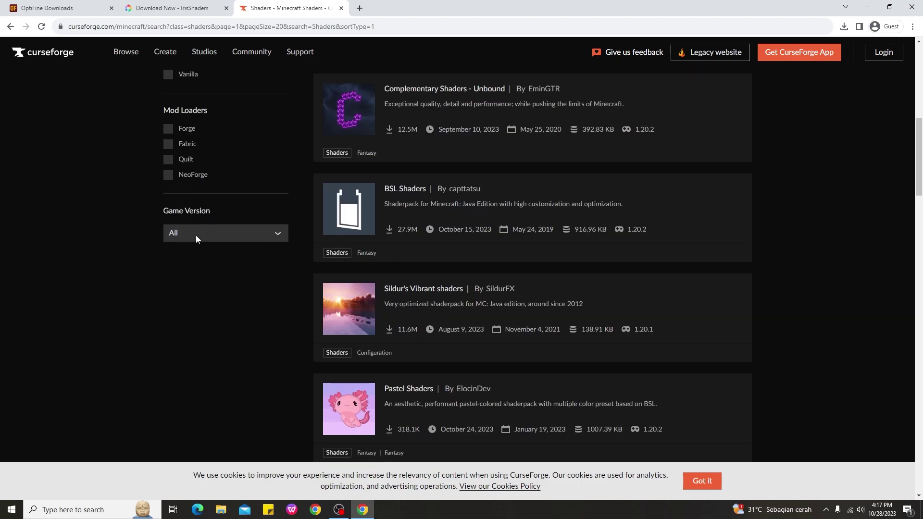
# Filter the shader list to game version 1.20.2, leaving 11 projects including BSL.
pyautogui.click(195, 235)
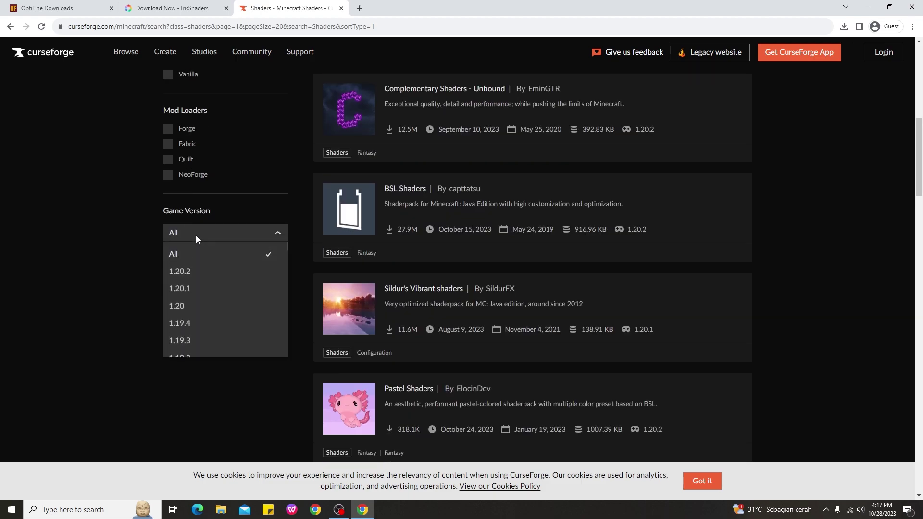
pyautogui.click(184, 271)
pyautogui.scroll(5, 420, 318)
pyautogui.scroll(-3, 420, 319)
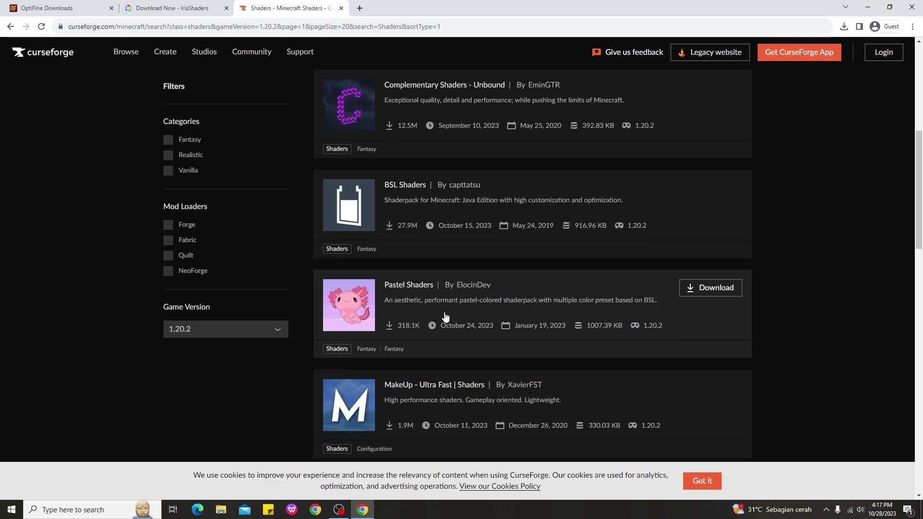
pyautogui.scroll(4, 423, 319)
pyautogui.scroll(-2, 421, 312)
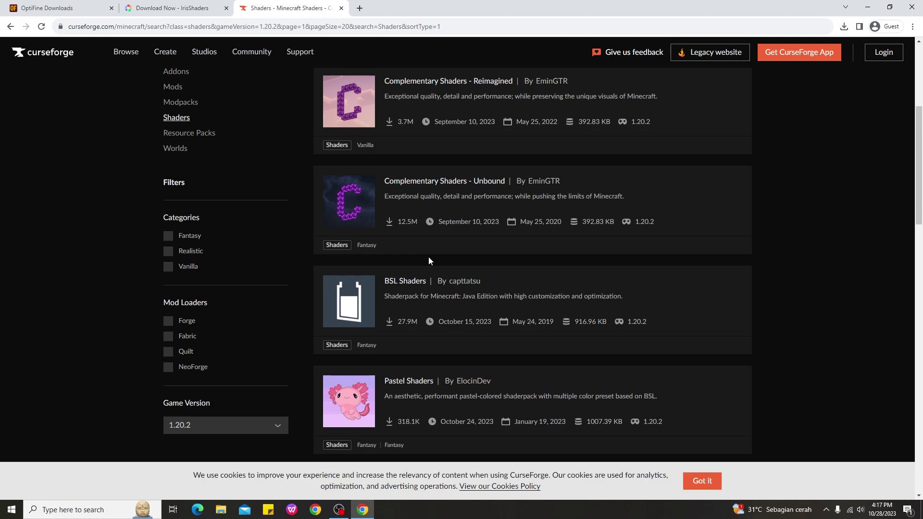
pyautogui.scroll(3, 430, 258)
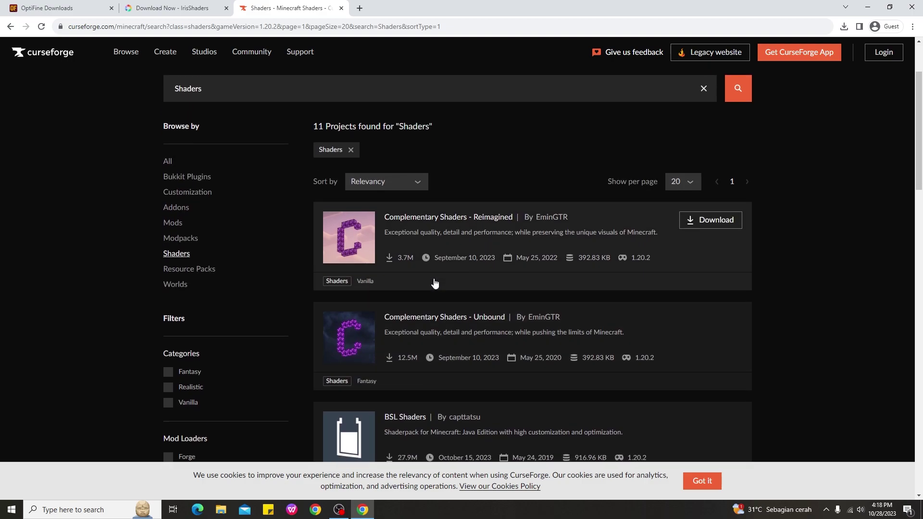
pyautogui.scroll(-3, 410, 285)
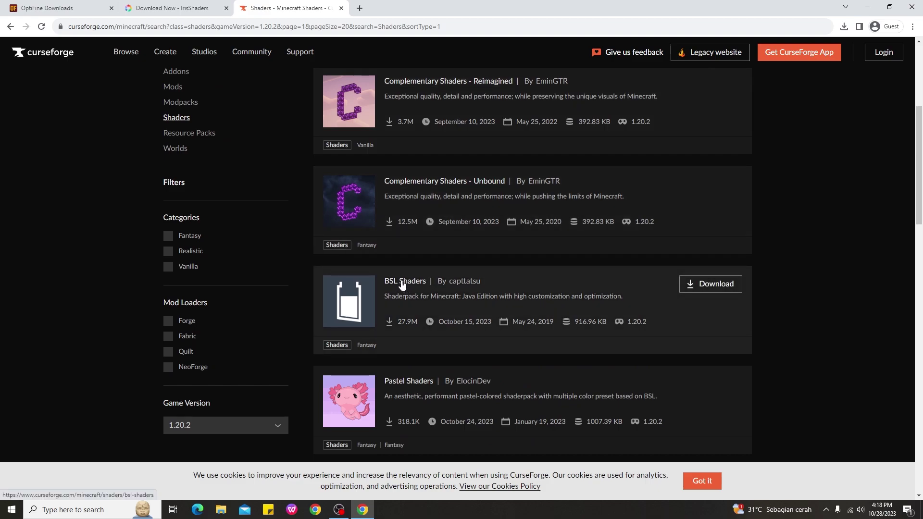
# Download the BSL Shaders v8.2.06 main file from its CurseForge project page.
pyautogui.click(403, 283)
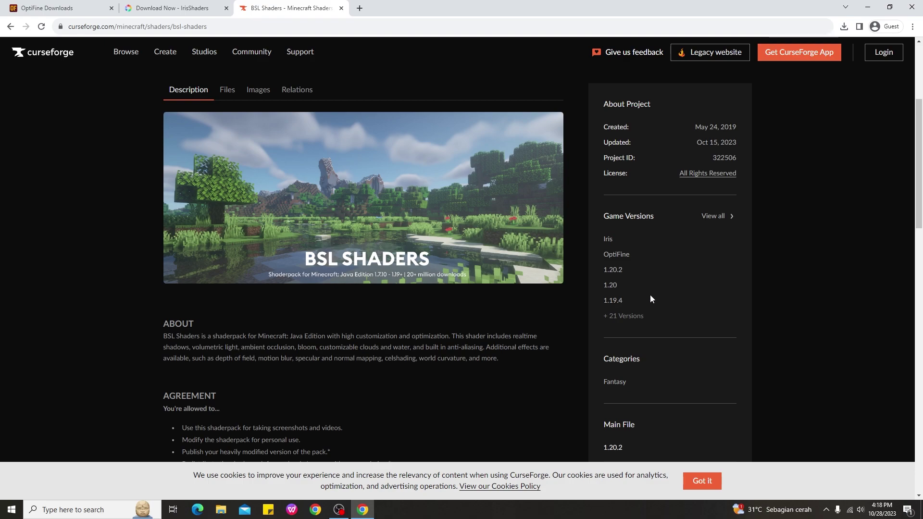
pyautogui.scroll(-3, 651, 295)
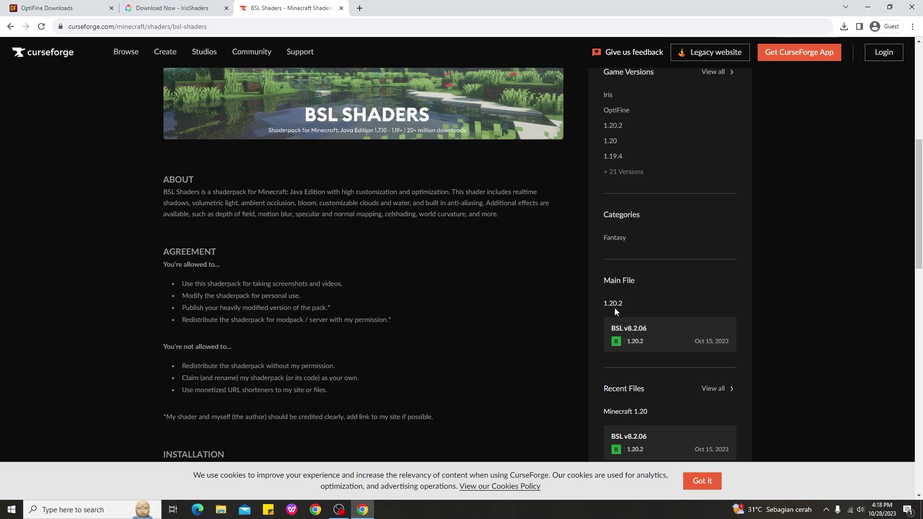
pyautogui.click(642, 332)
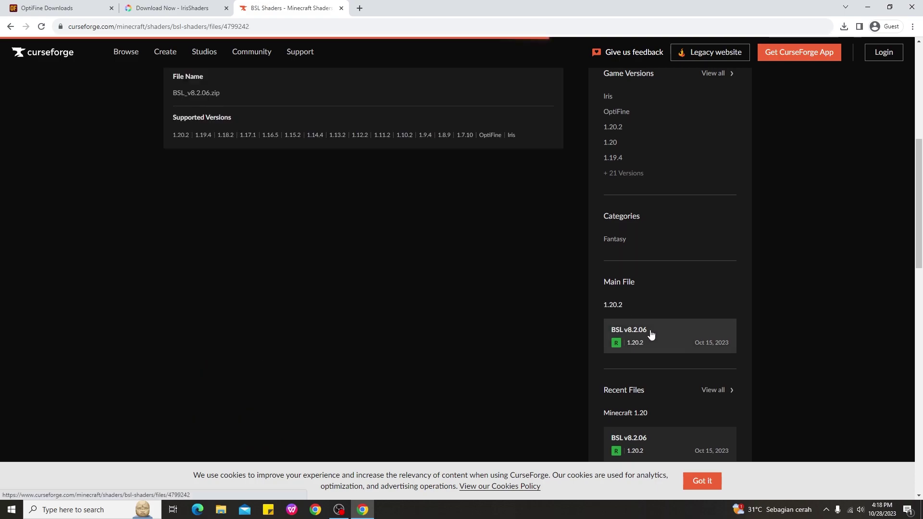
pyautogui.click(535, 150)
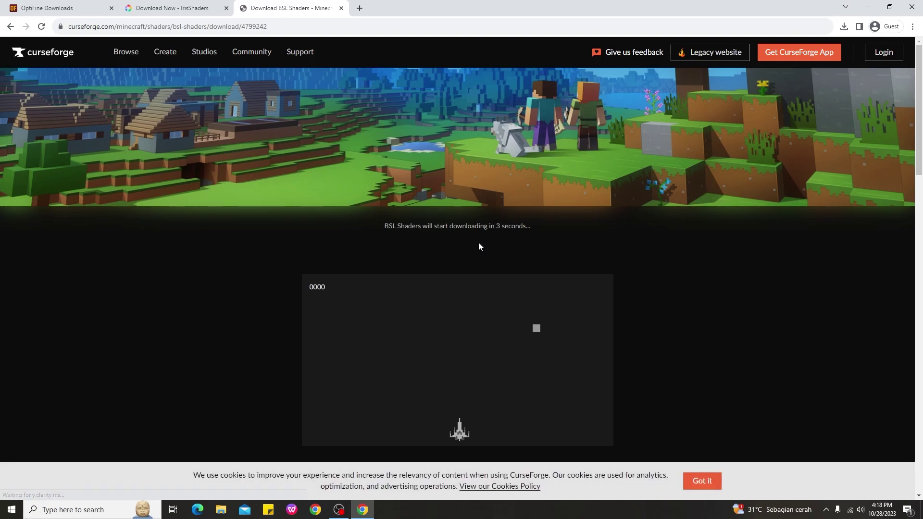
pyautogui.scroll(-8, 372, 263)
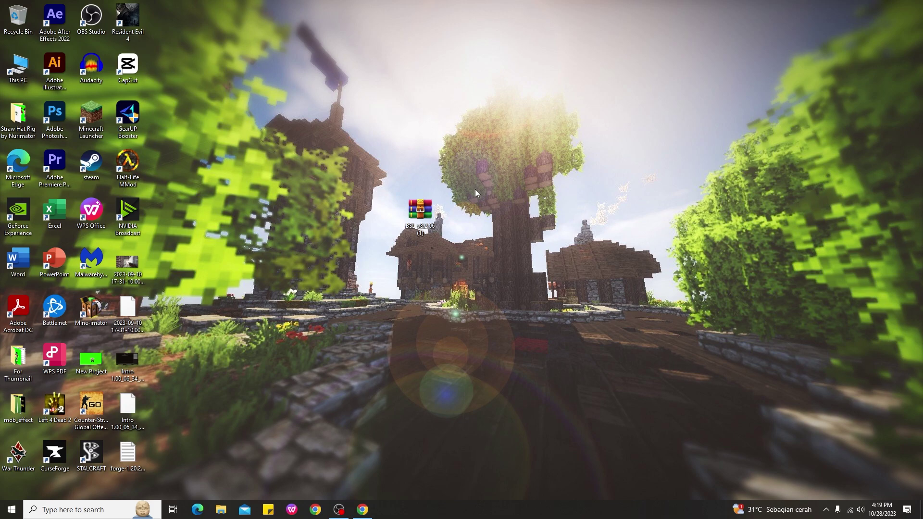
# Open the .minecraft shaderpacks folder via %appdata% and Roaming.
pyautogui.press('super+r')
pyautogui.write('%appdata%')
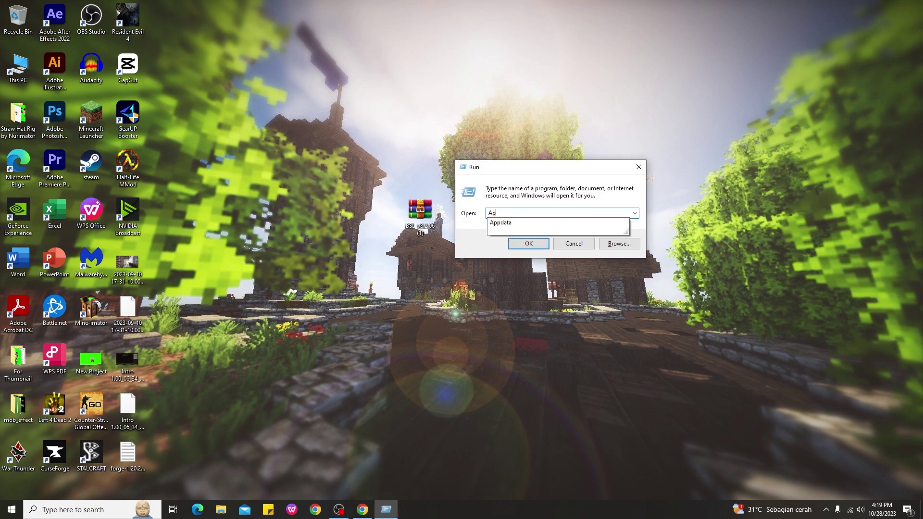
pyautogui.press('Return')
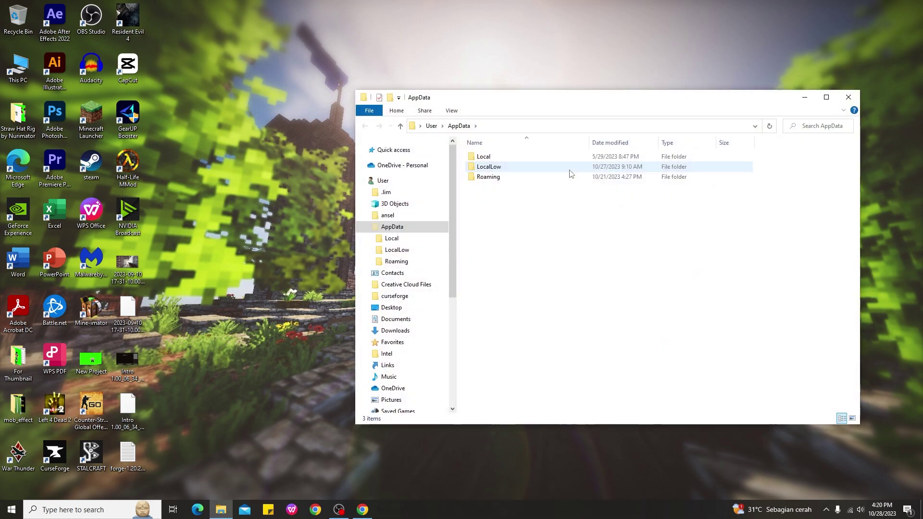
pyautogui.doubleClick(495, 178)
pyautogui.doubleClick(490, 166)
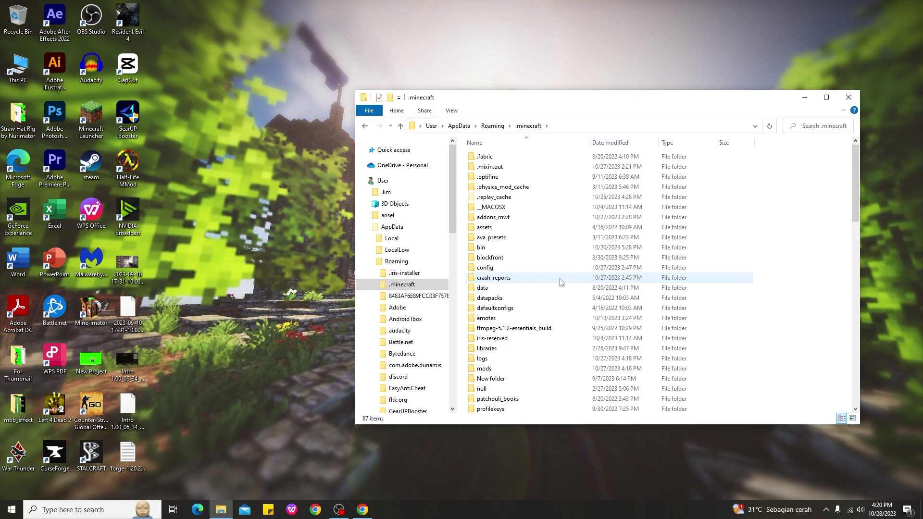
pyautogui.scroll(-5, 526, 298)
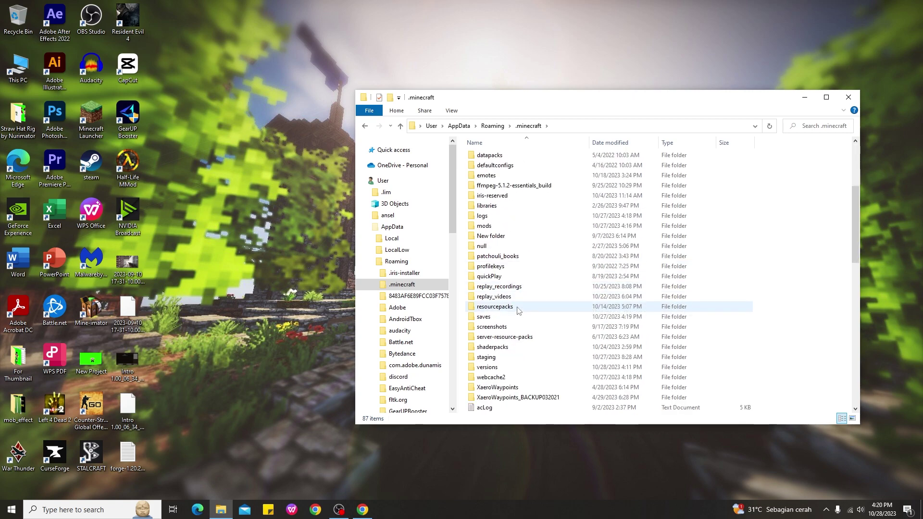
pyautogui.moveTo(508, 351)
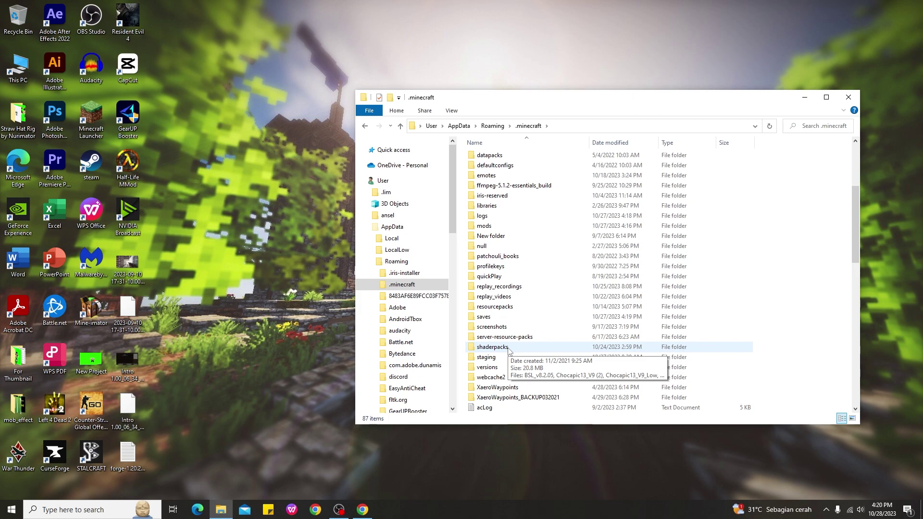
pyautogui.doubleClick(509, 349)
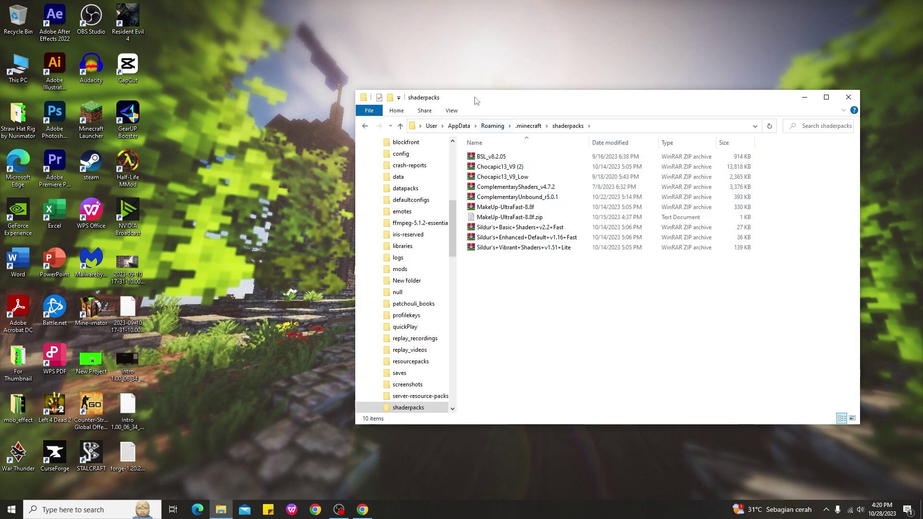
# Move the BSL_v8.2.06 (1) archive from the desktop into shaderpacks and close Explorer.
pyautogui.moveTo(485, 102); pyautogui.dragTo(582, 72)
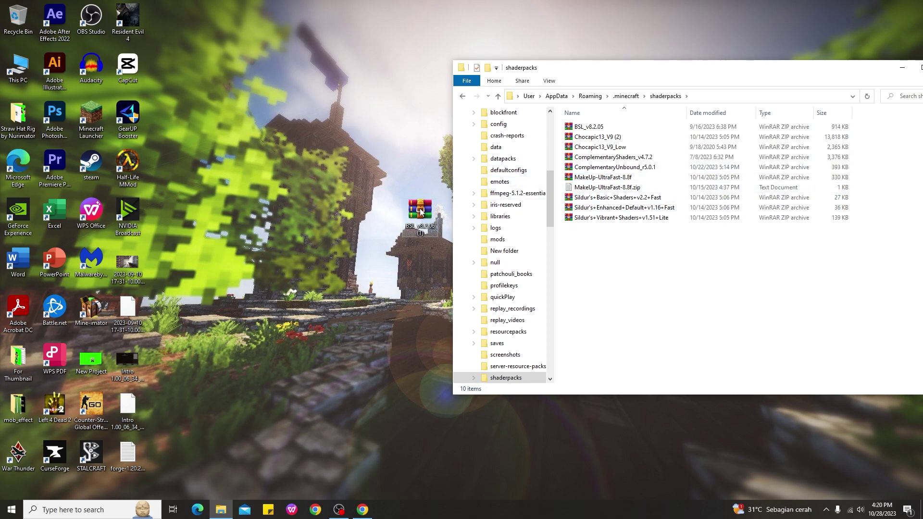
pyautogui.moveTo(421, 214); pyautogui.dragTo(417, 321)
pyautogui.moveTo(628, 252)
pyautogui.mouseDown()
pyautogui.moveTo(601, 257)
pyautogui.moveTo(610, 253)
pyautogui.mouseUp()
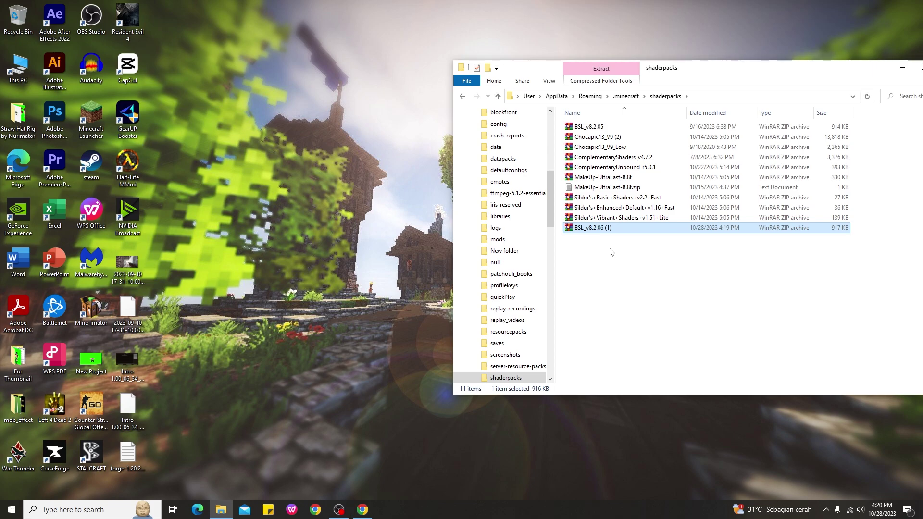
pyautogui.moveTo(735, 74); pyautogui.dragTo(444, 98)
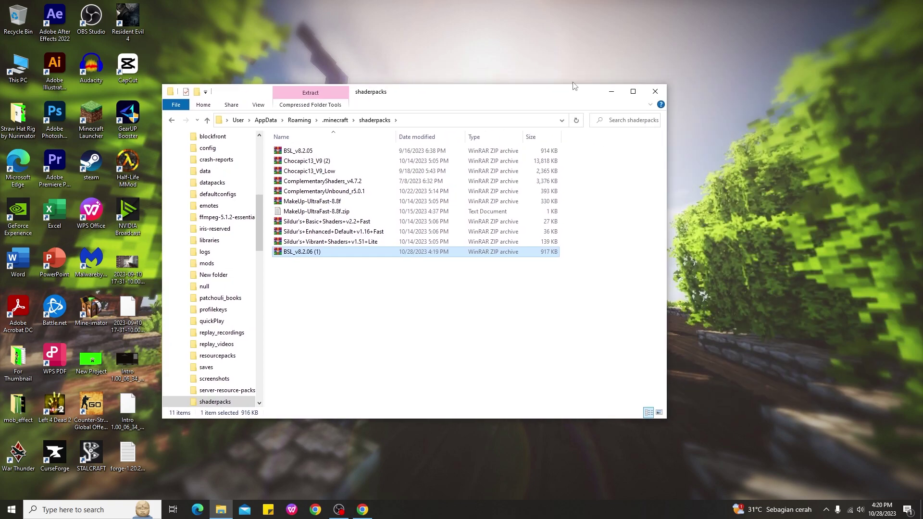
pyautogui.click(650, 94)
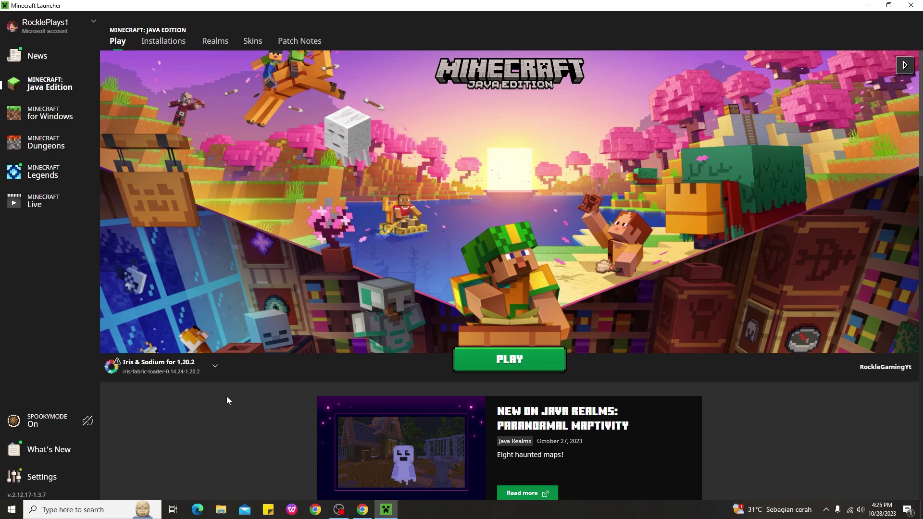
# Launch the Iris & Sodium for 1.20.2 profile, accepting the modified-installation risk warning.
pyautogui.click(457, 365)
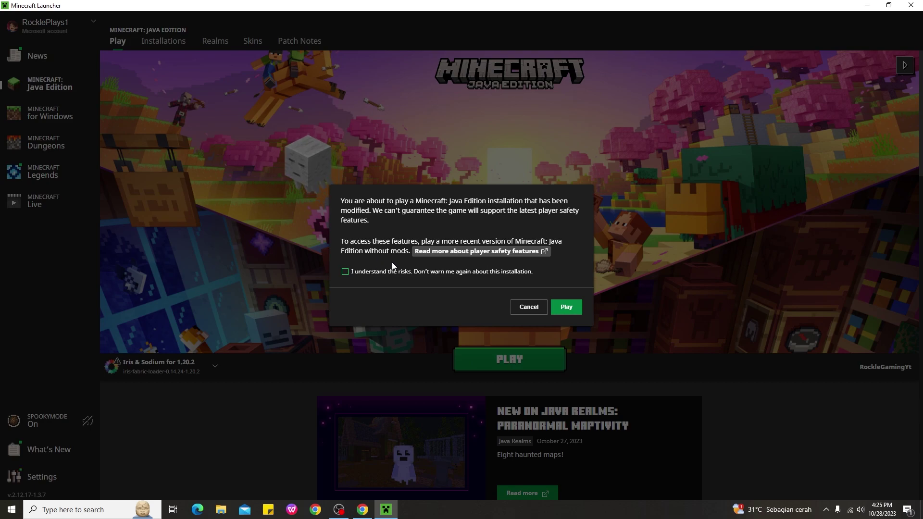
pyautogui.click(379, 271)
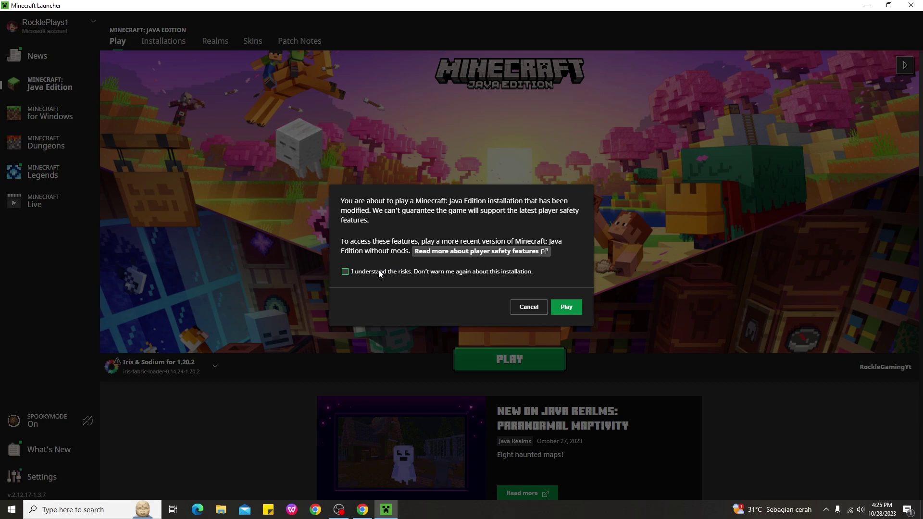
pyautogui.click(563, 307)
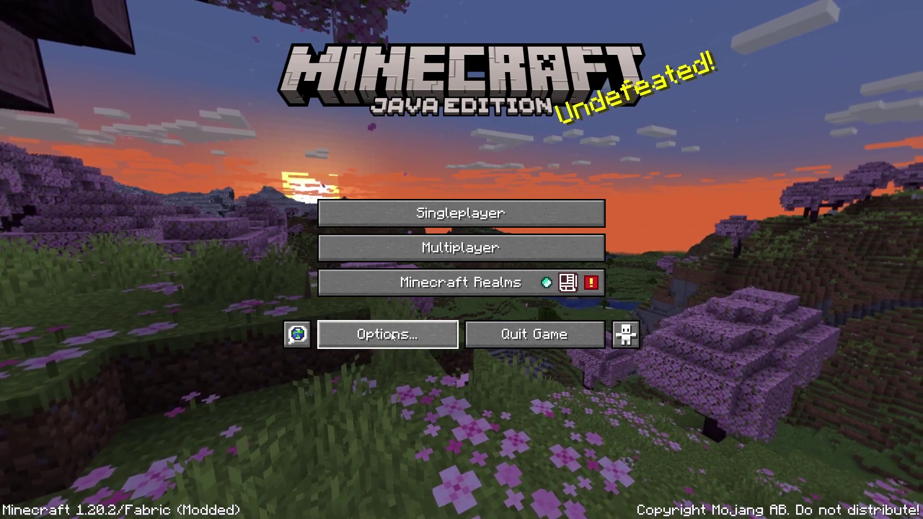
# Select and apply the BSL_v8.2.06 (1).zip shader pack under Video Settings > Shader Packs.
pyautogui.click(387, 346)
pyautogui.click(349, 198)
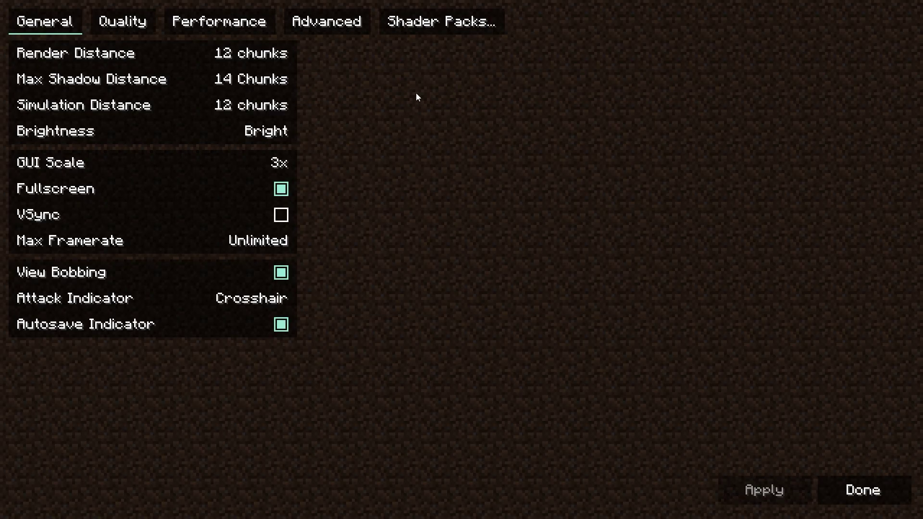
pyautogui.click(434, 23)
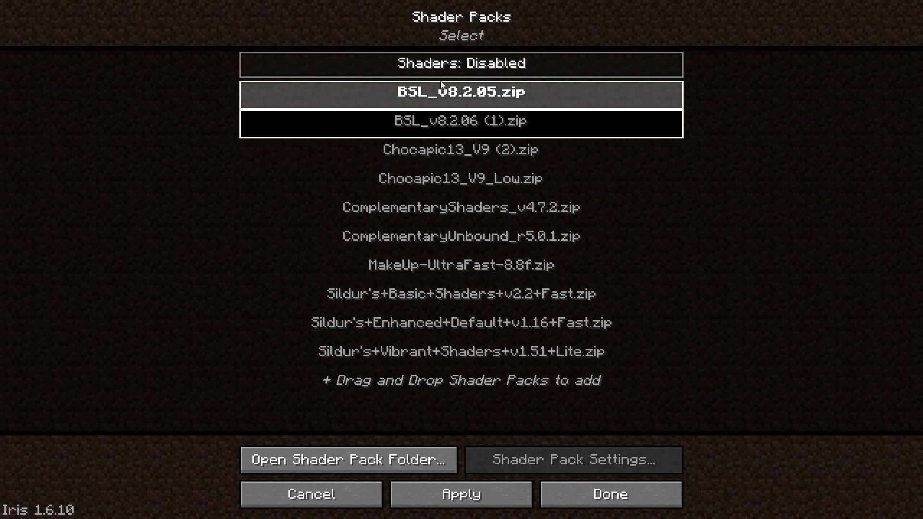
pyautogui.click(444, 124)
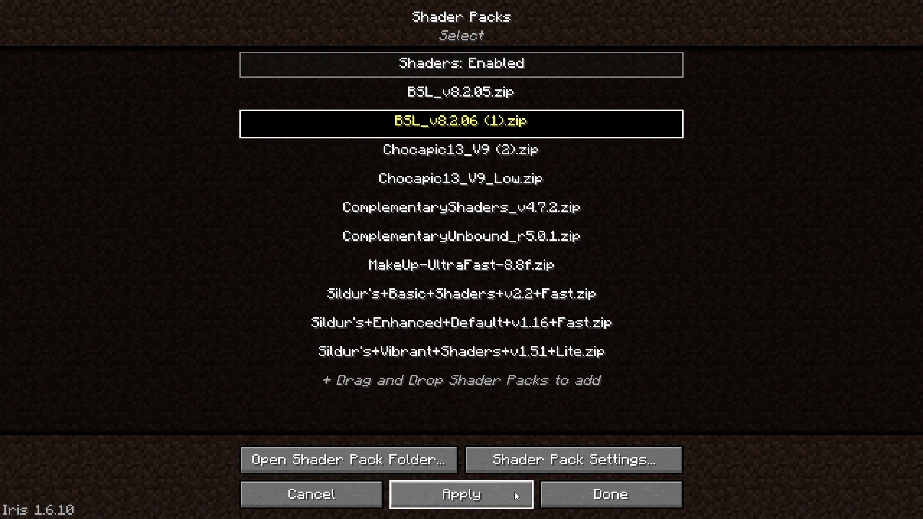
pyautogui.click(547, 503)
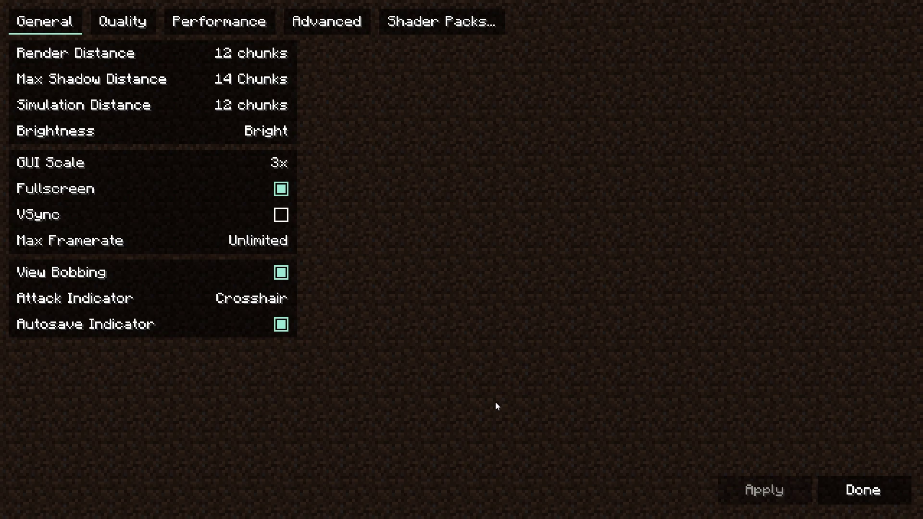